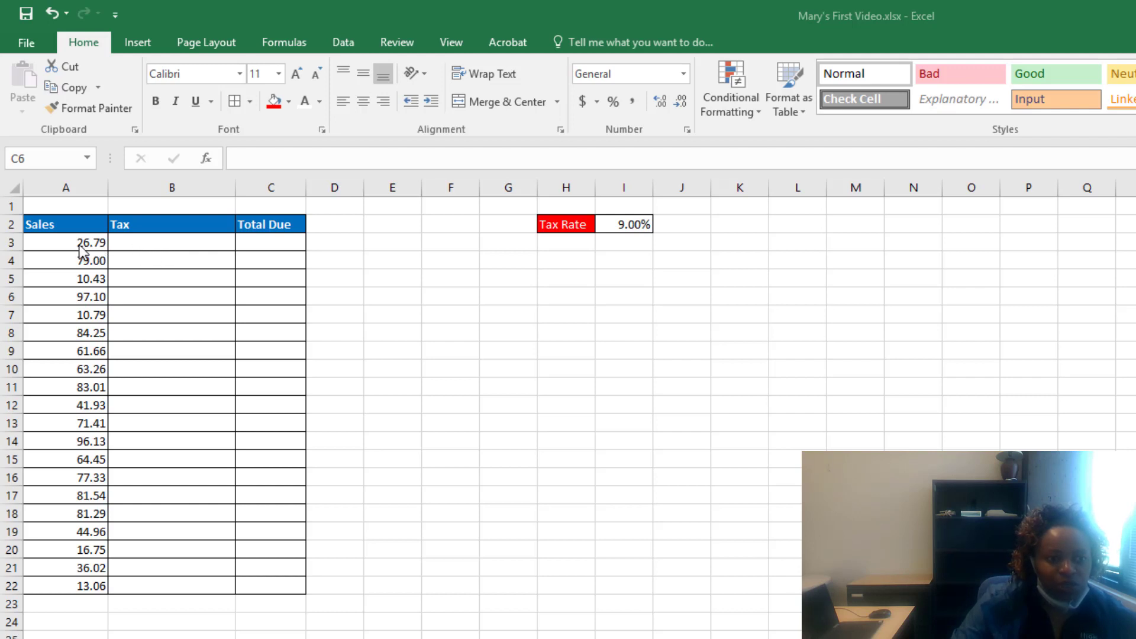
Step: Review the Sales figures and the 9.00% Tax Rate in I2, then select B3
{"action": "left_click_drag", "start_coordinate": [79, 242], "coordinate": [79, 583]}
{"action": "left_click", "coordinate": [147, 243]}
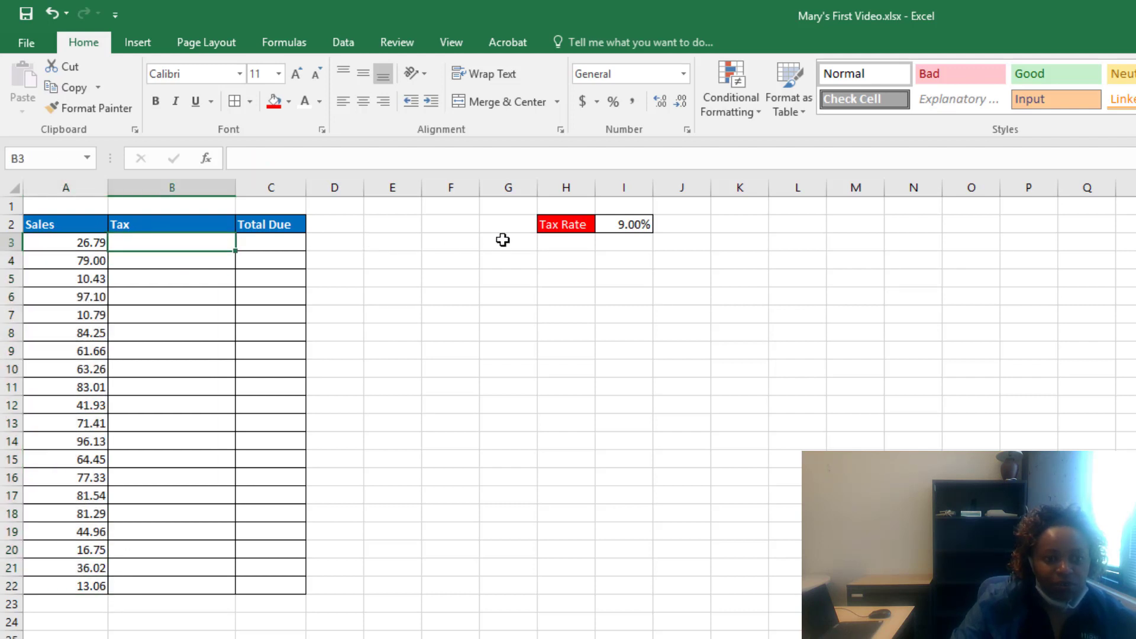
{"action": "left_click", "coordinate": [624, 226]}
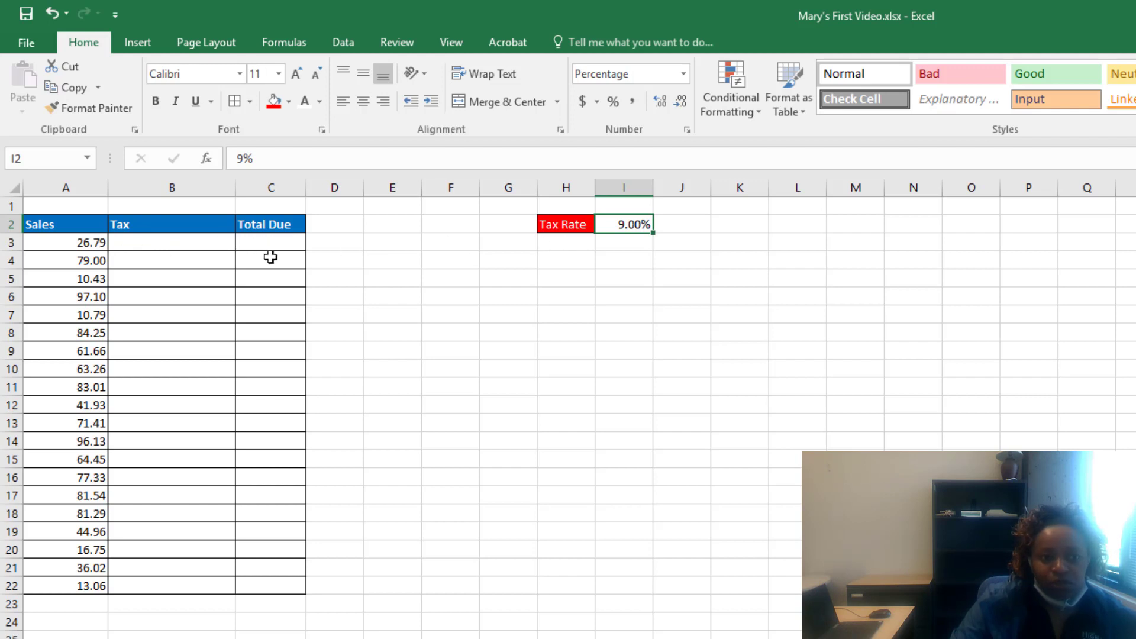
{"action": "left_click", "coordinate": [161, 244]}
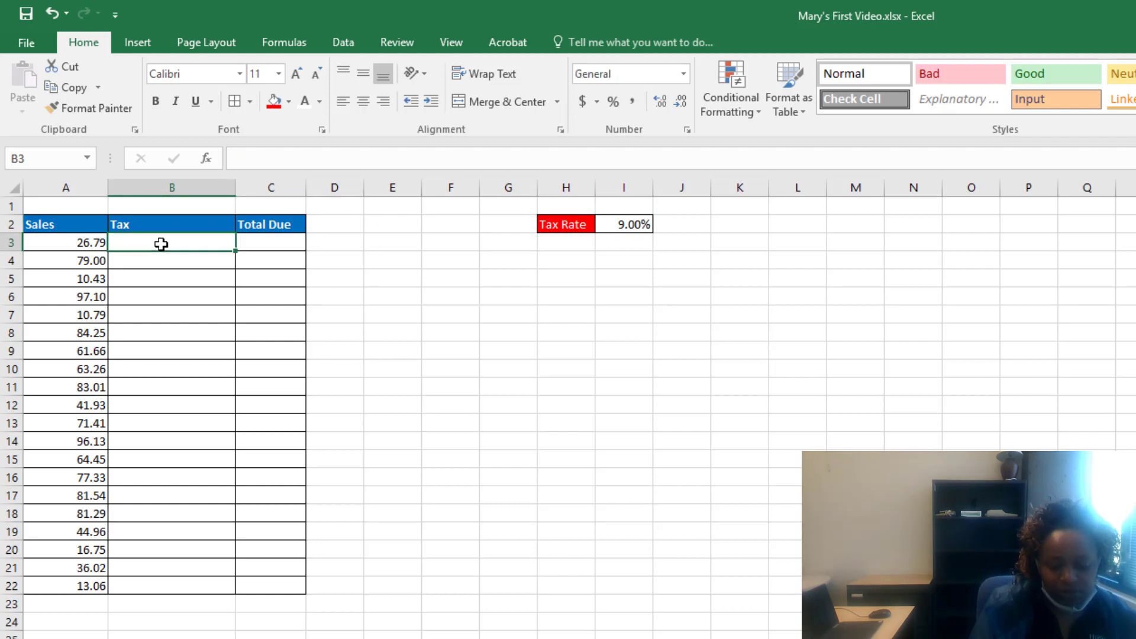
Step: Build the formula =A3*$I$2 in B3, locking the Tax Rate as an absolute reference
{"action": "type", "text": "="}
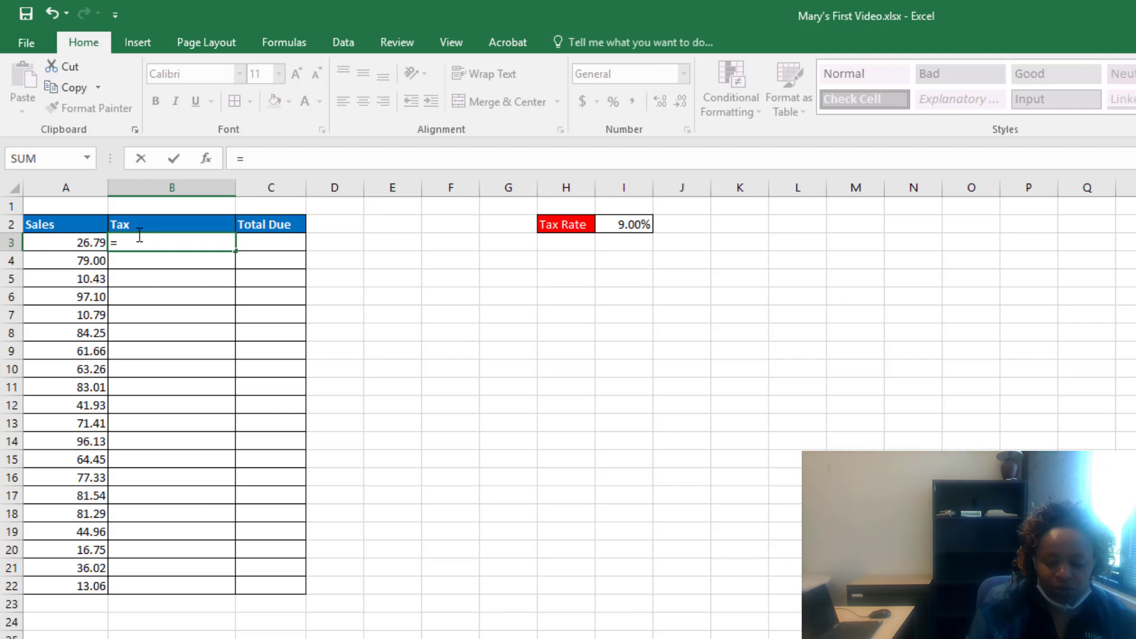
{"action": "key", "text": "Left"}
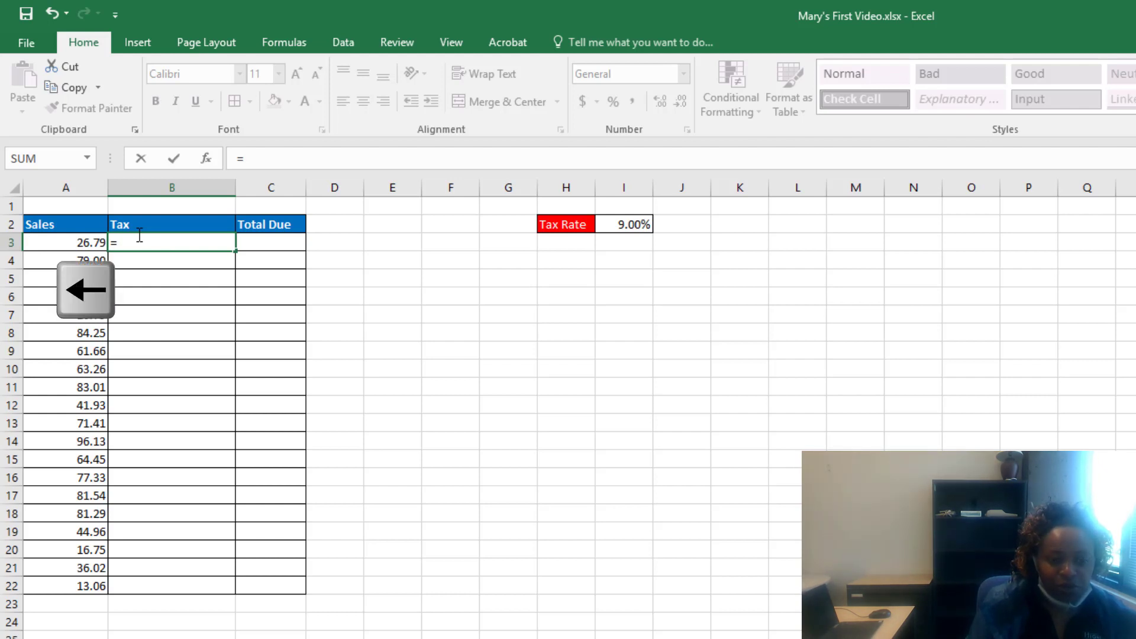
{"action": "key", "text": "Left"}
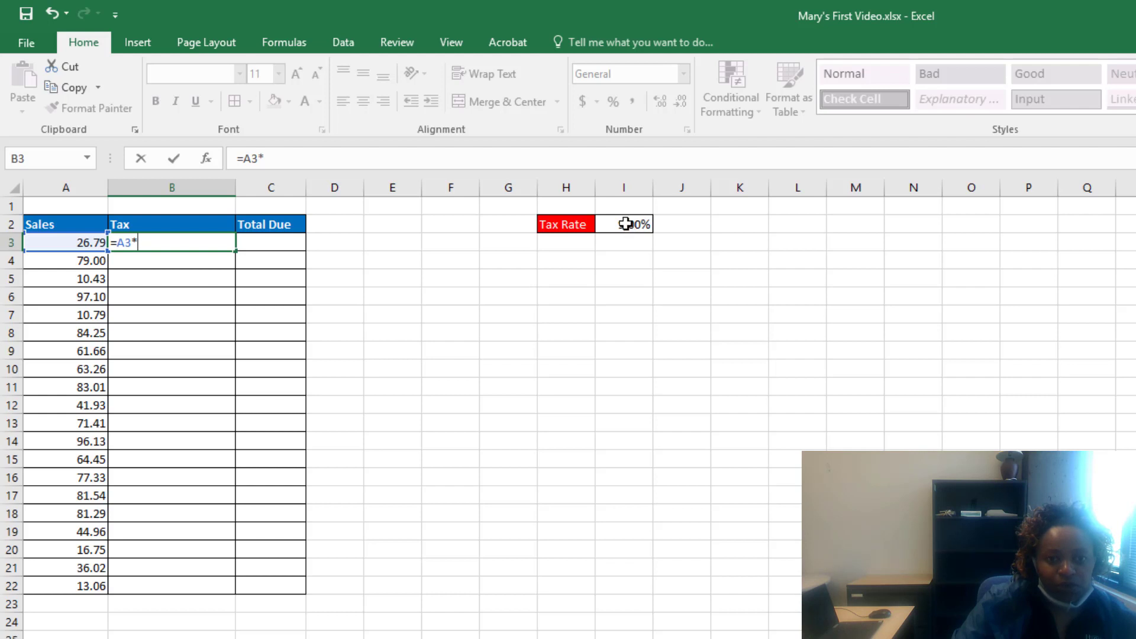
{"action": "left_click", "coordinate": [626, 223]}
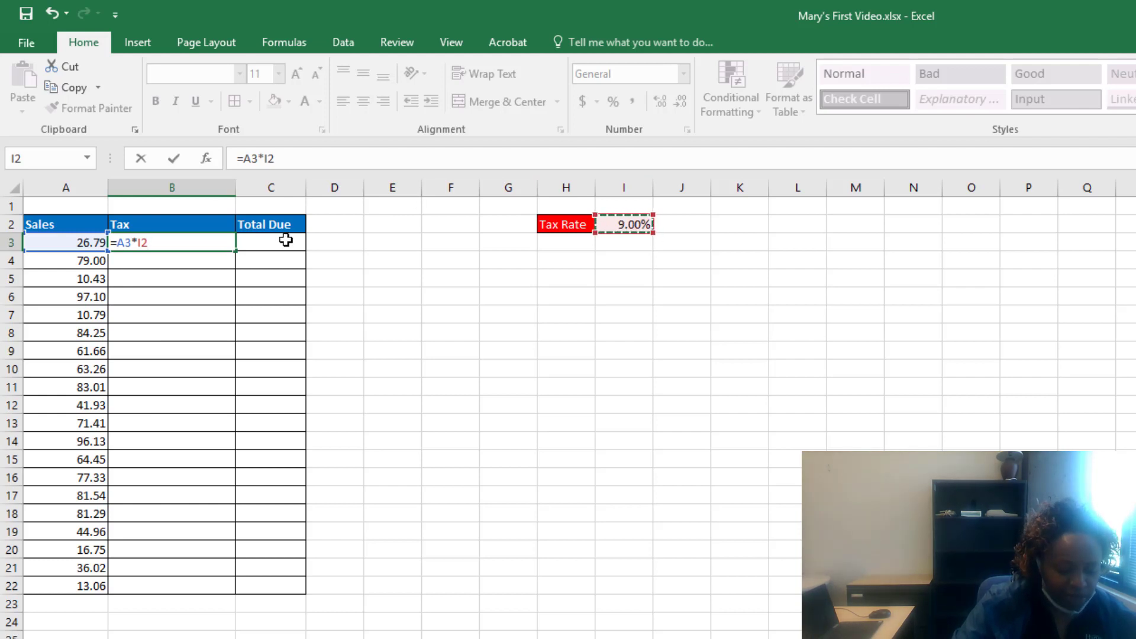
{"action": "key", "text": "F4"}
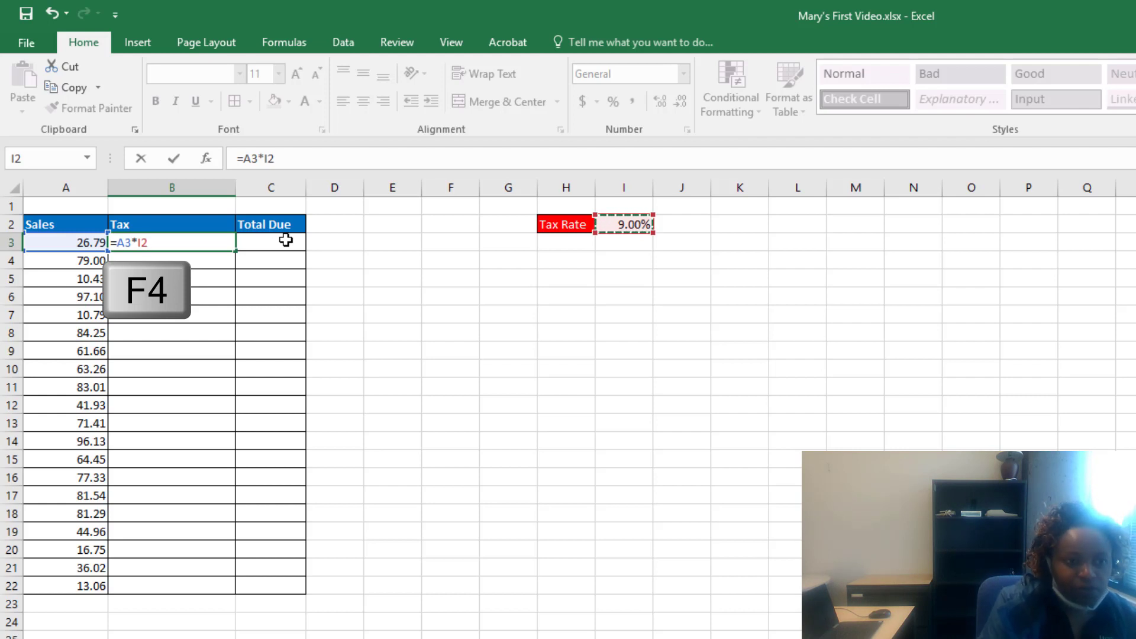
{"action": "key", "text": "F4"}
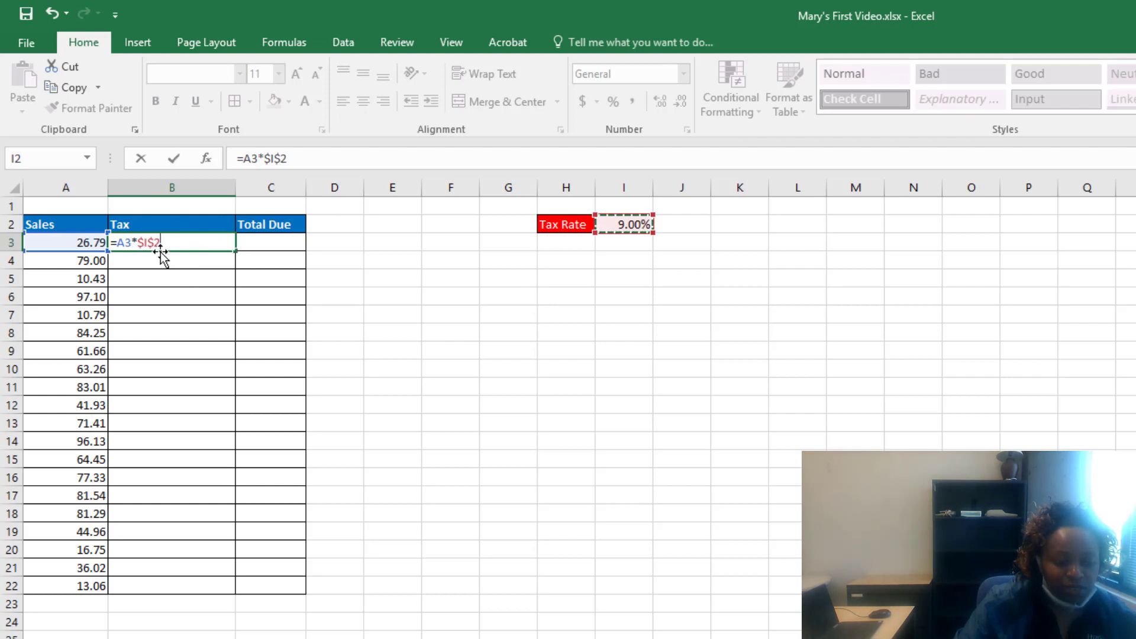
Step: Commit B3's tax formula so it shows 2.4111, then reopen it for editing
{"action": "key", "text": "ctrl+Return"}
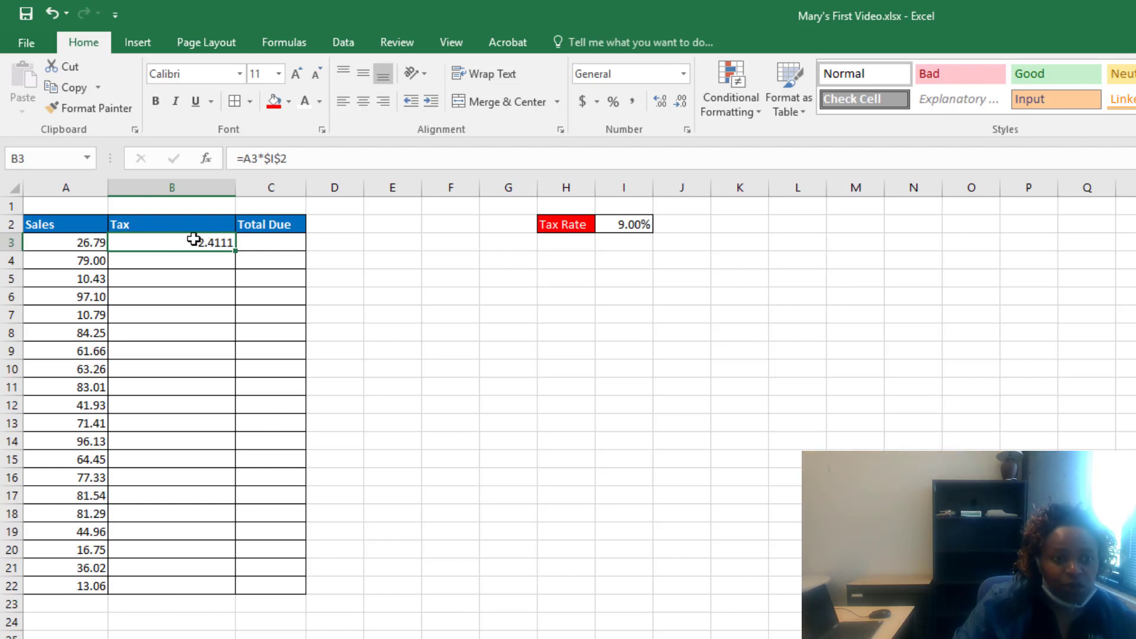
{"action": "key", "text": "F2"}
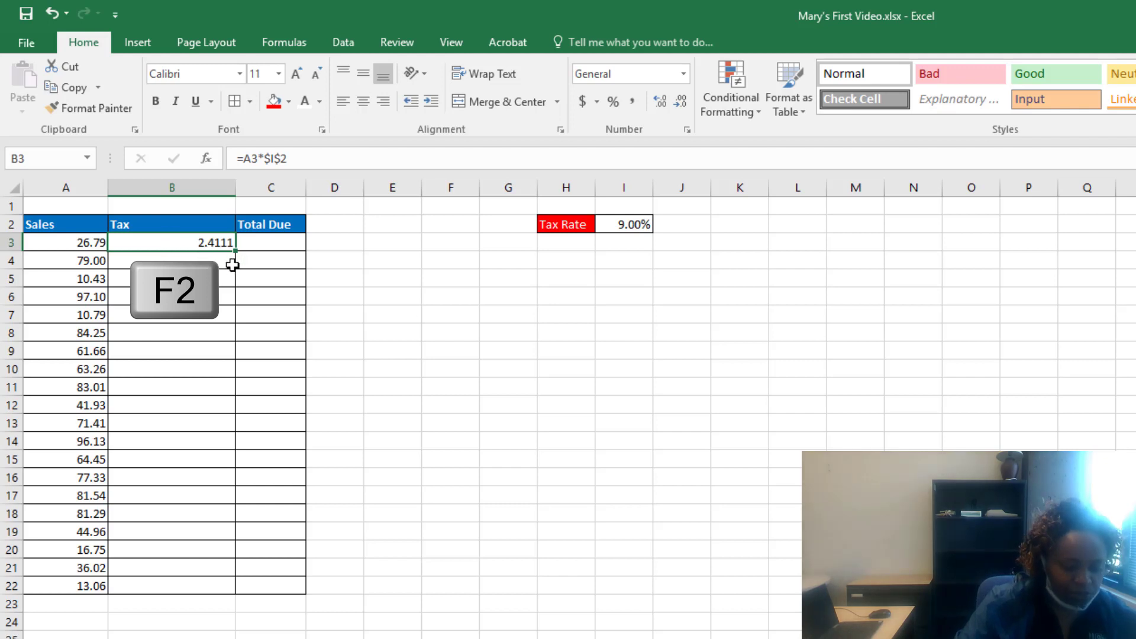
Step: Change B3 to =ROUND(A3*$I$2,2) so the tax shows 2.41
{"action": "key", "text": "F2"}
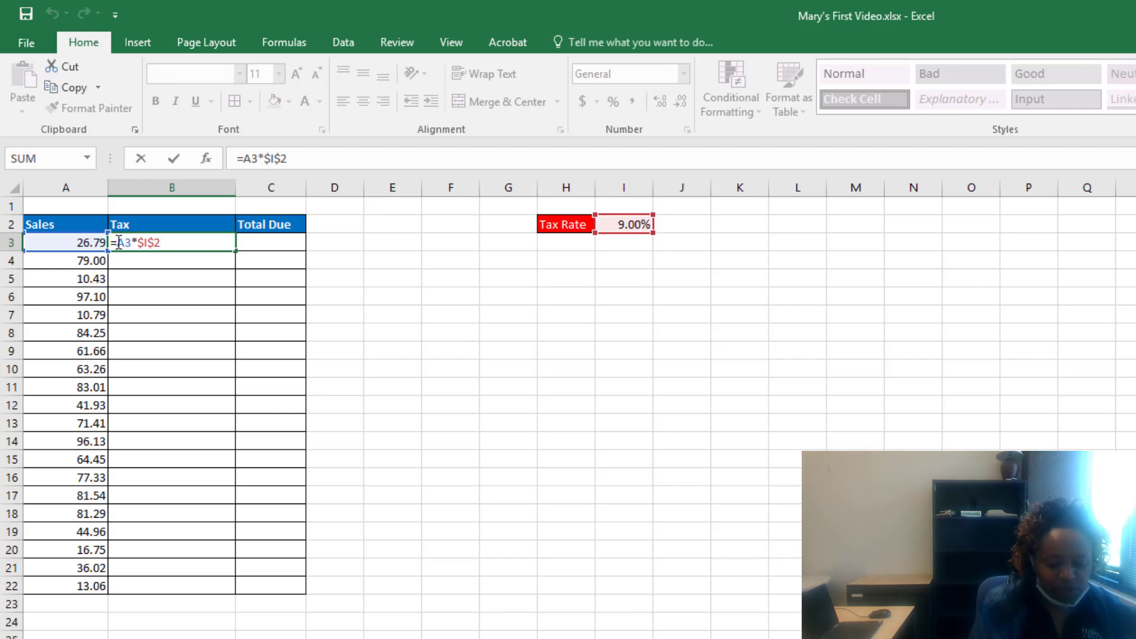
{"action": "type", "text": "rou"}
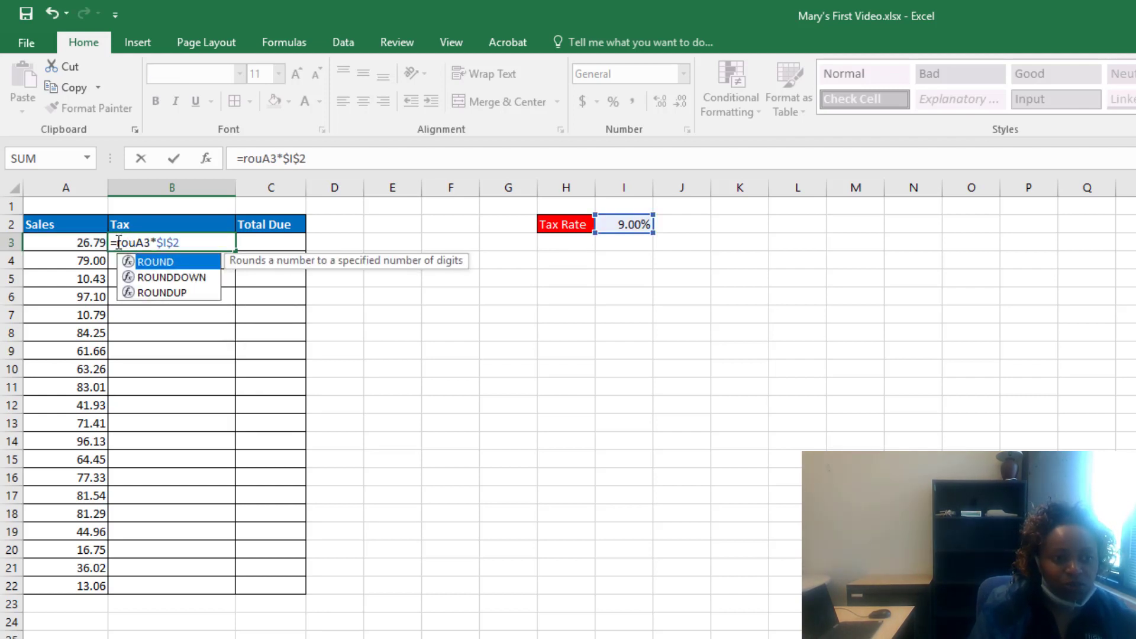
{"action": "key", "text": "Tab"}
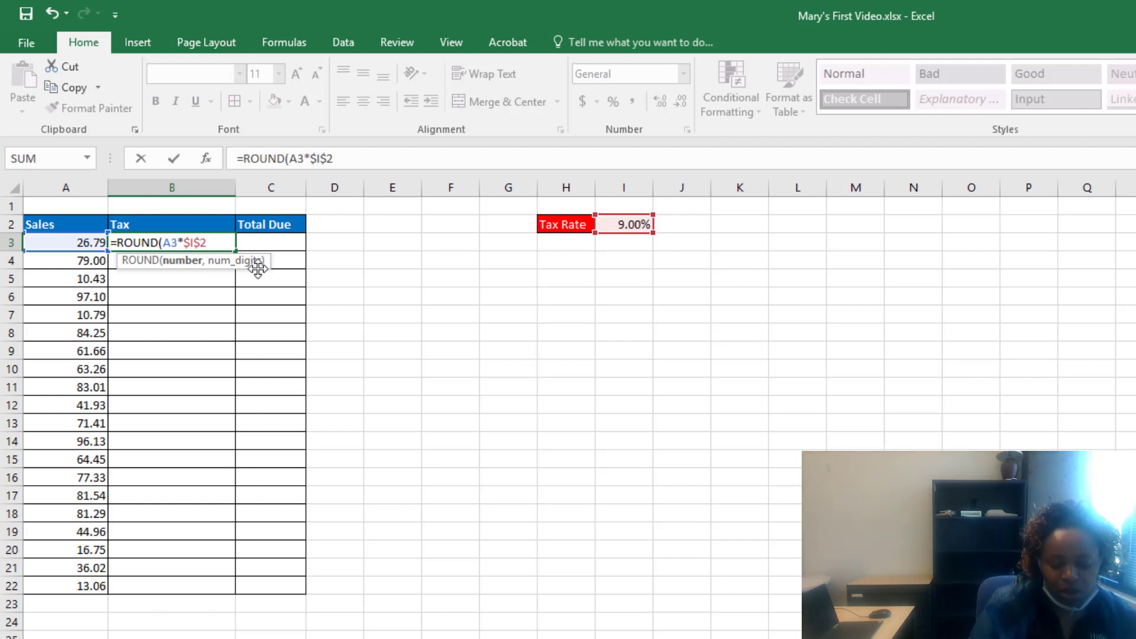
{"action": "type", "text": ",2"}
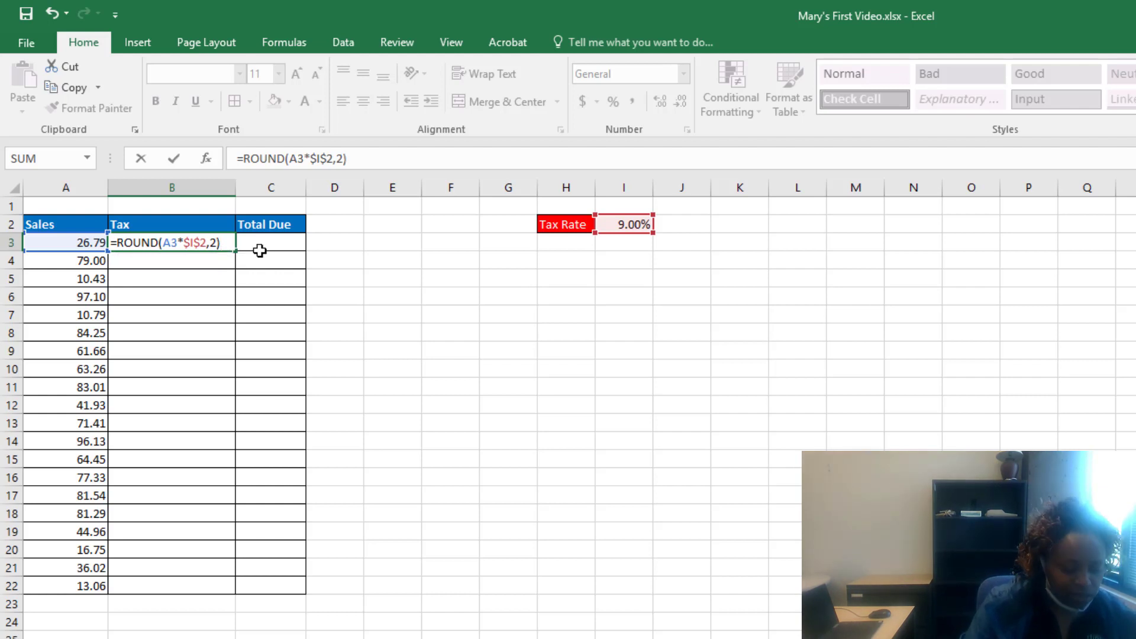
{"action": "key", "text": "ctrl+Return"}
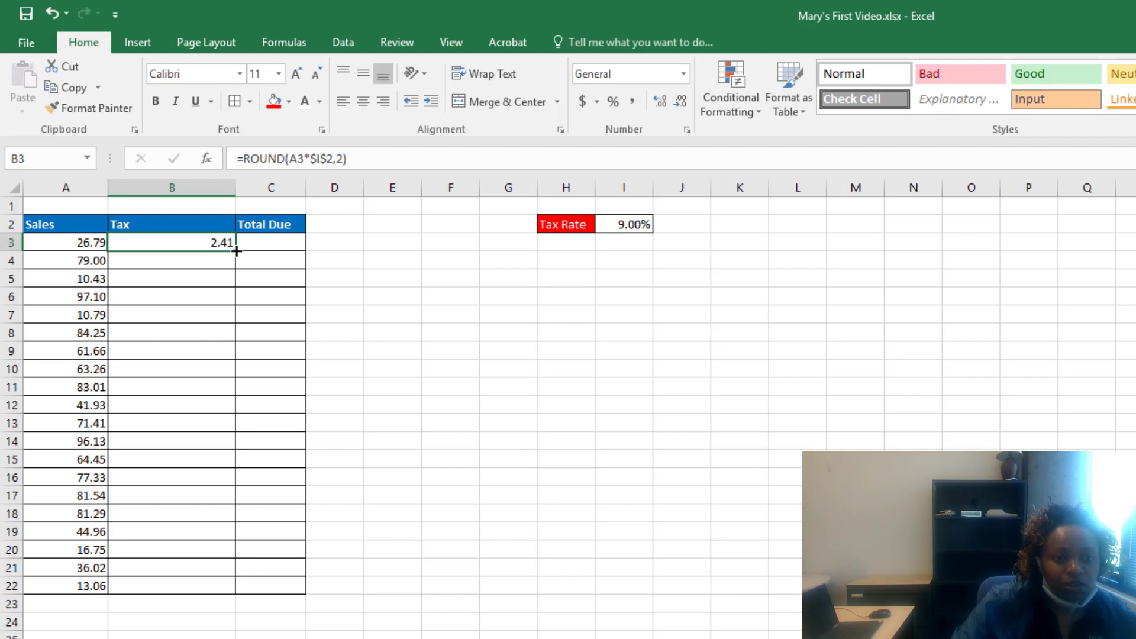
Step: Copy the rounded tax formula from B3 down to B22 and dismiss the fill options
{"action": "double_click", "coordinate": [237, 251]}
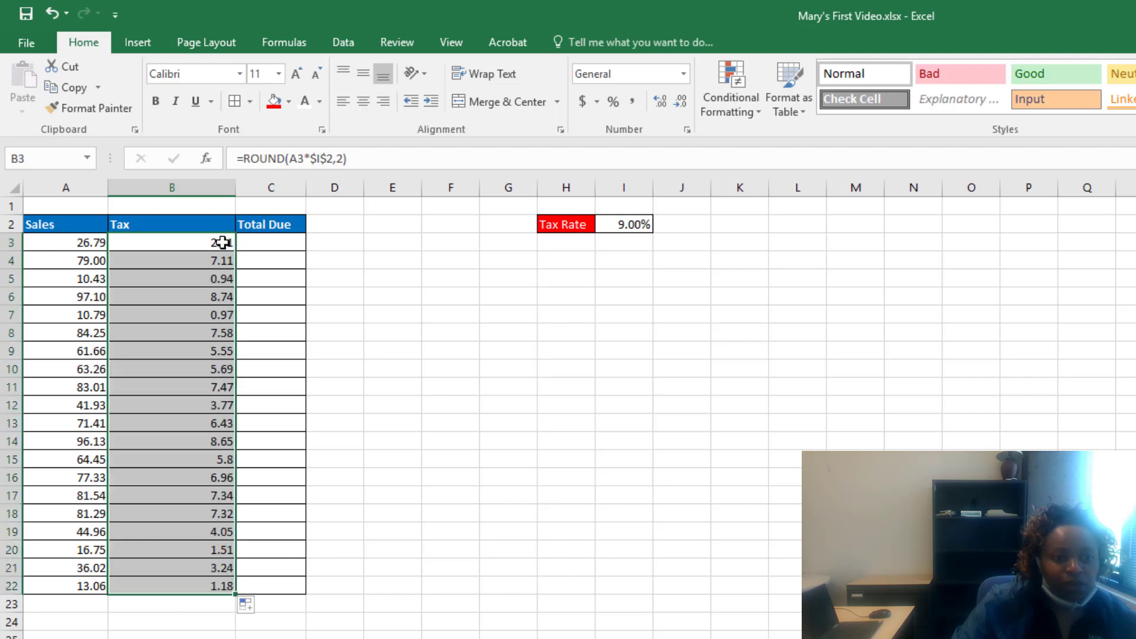
{"action": "left_click", "coordinate": [205, 586]}
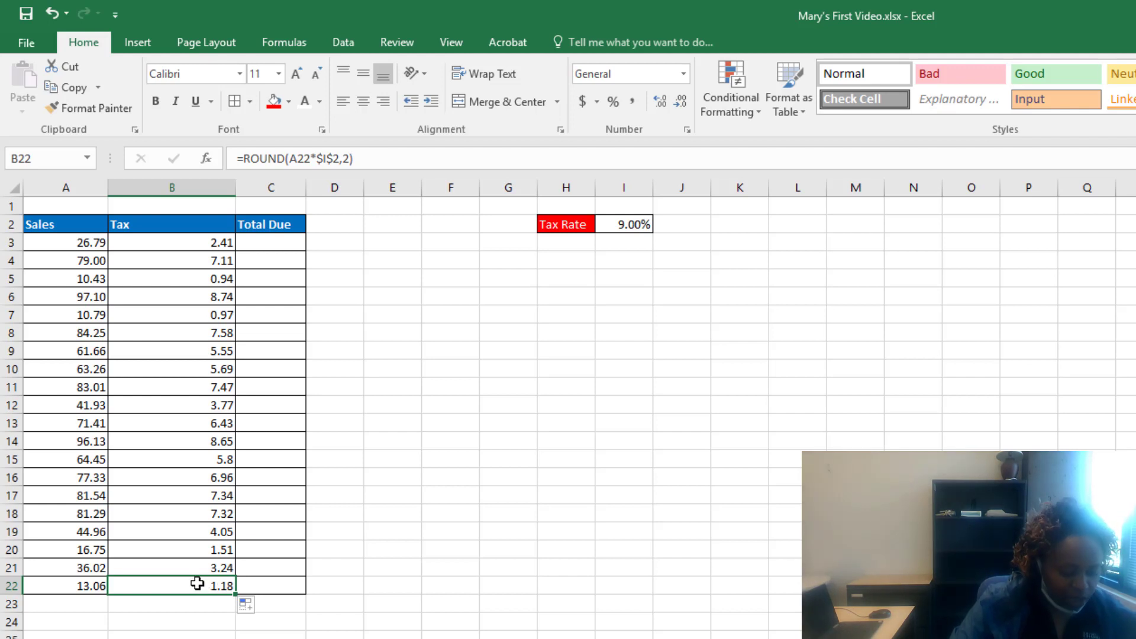
{"action": "key", "text": "Escape"}
{"action": "double_click", "coordinate": [197, 584]}
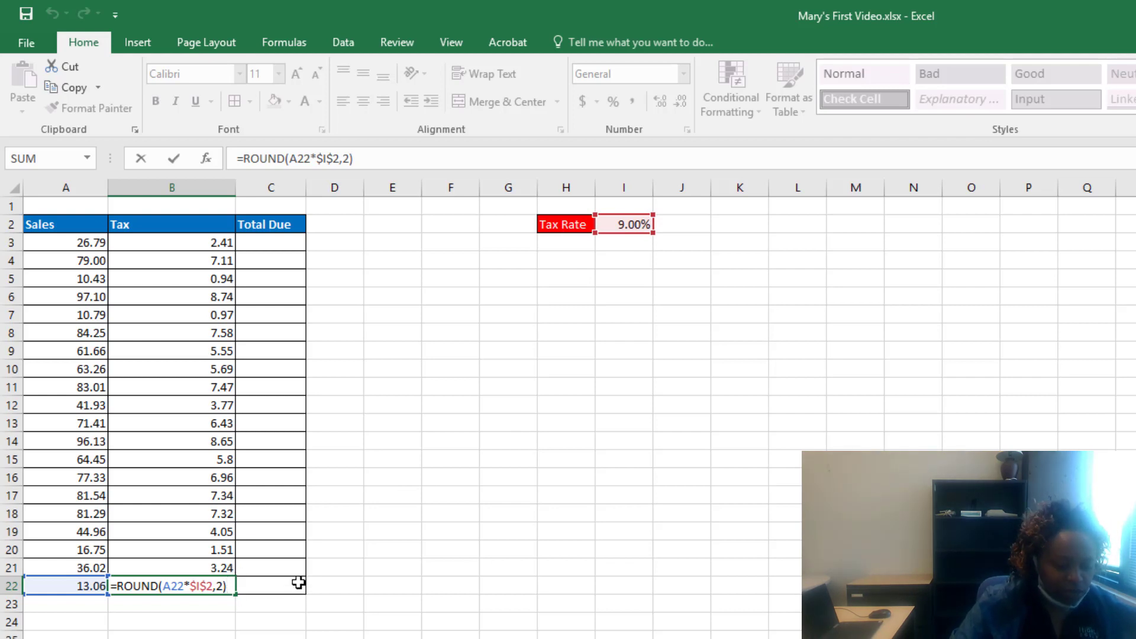
{"action": "key", "text": "ctrl+Return"}
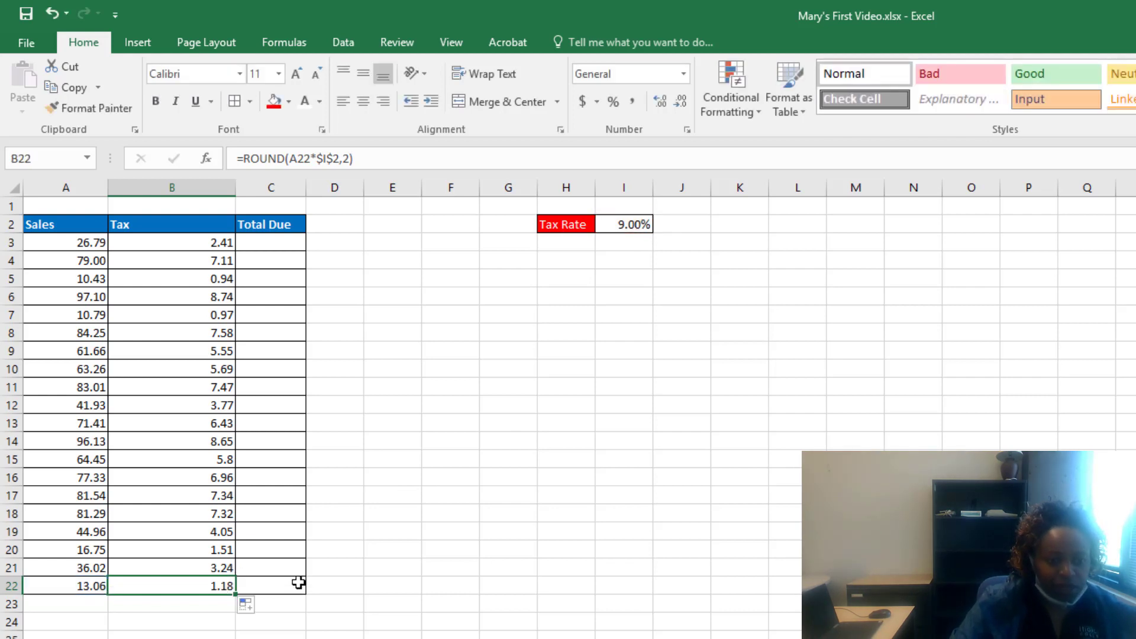
Step: Enter =A3+B3 in C3, giving the first sale a Total Due of 29.2
{"action": "left_click", "coordinate": [269, 243]}
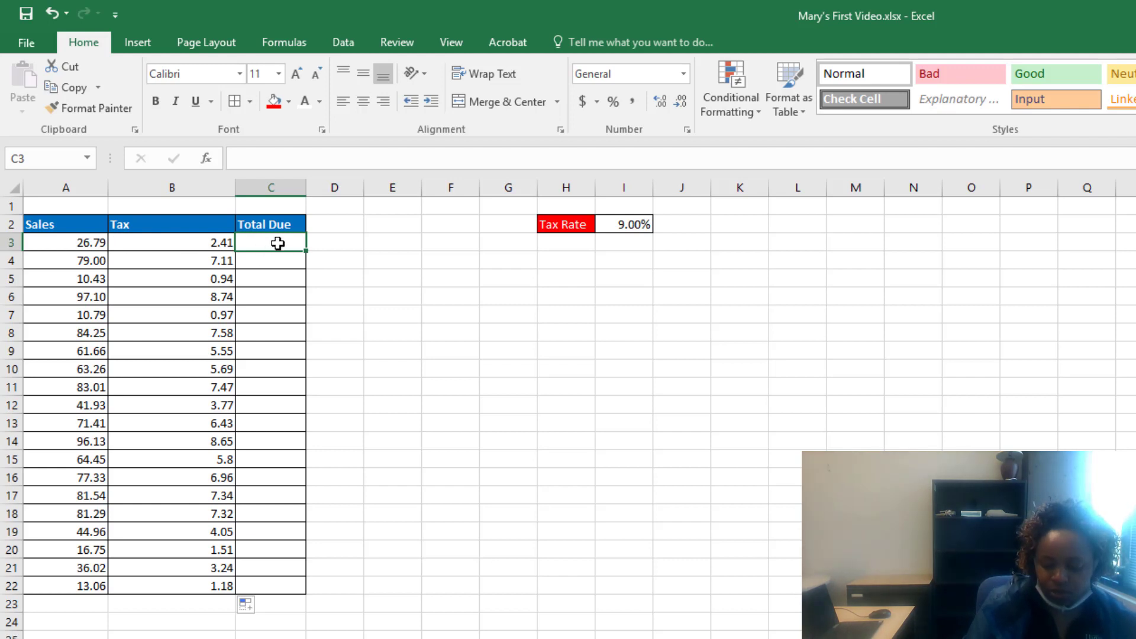
{"action": "type", "text": "="}
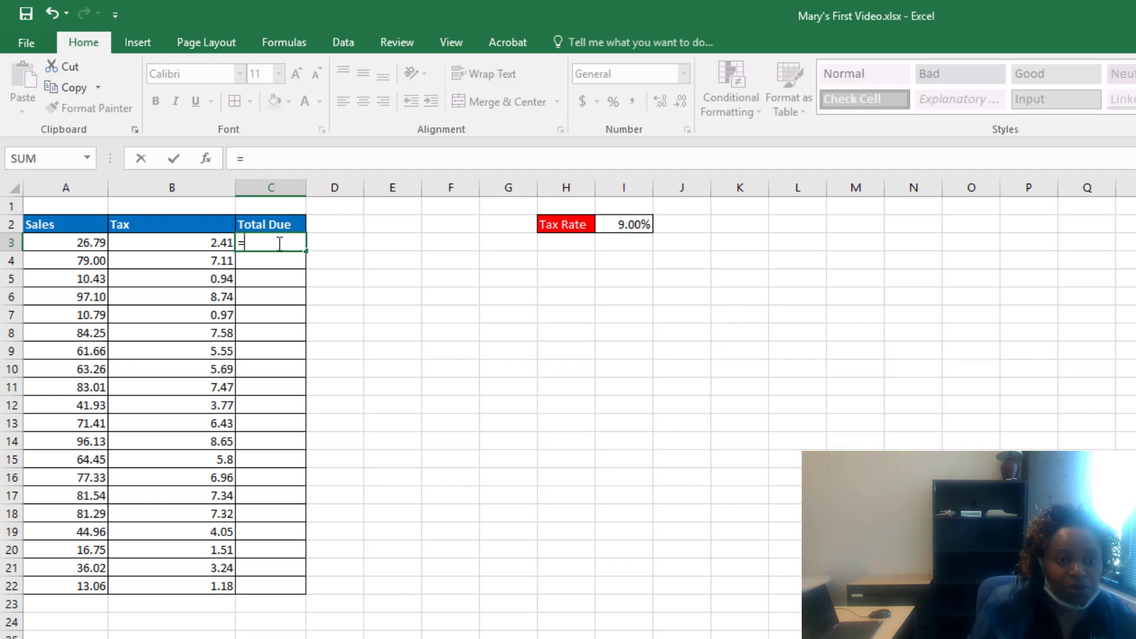
{"action": "key", "text": "Left"}
{"action": "key", "text": "Left"}
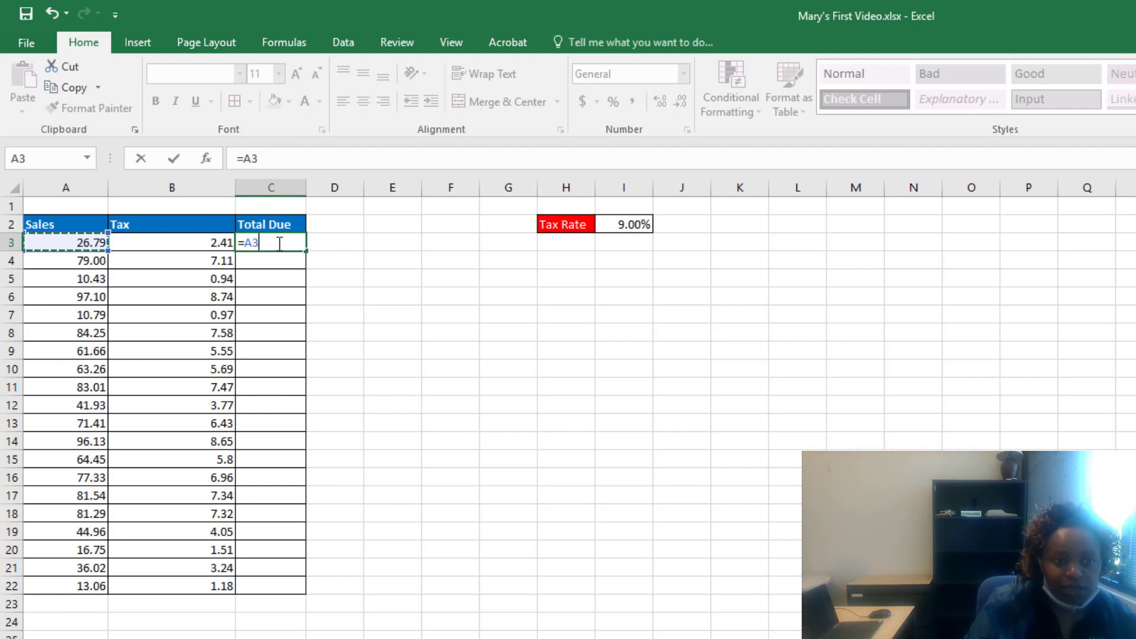
{"action": "type", "text": "+"}
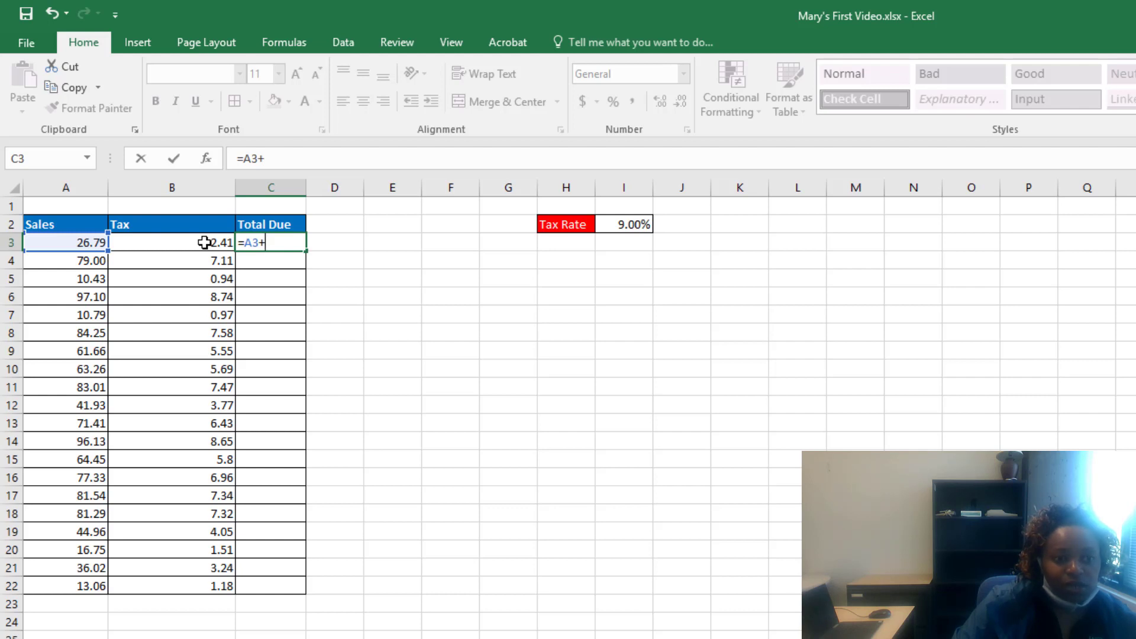
{"action": "left_click", "coordinate": [205, 243]}
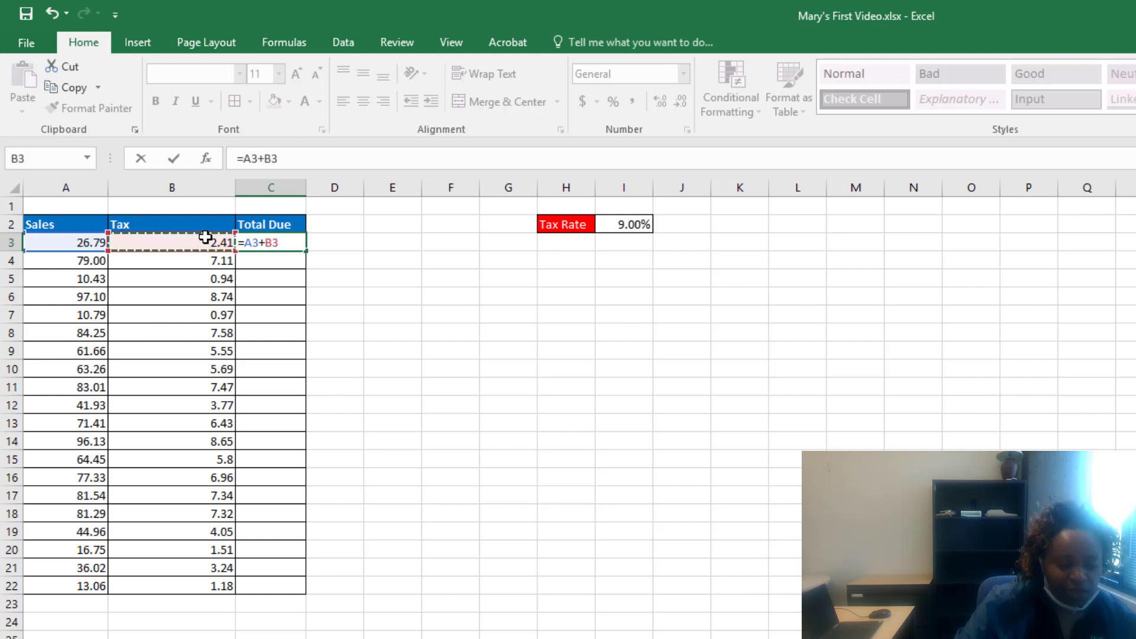
{"action": "key", "text": "ctrl+Return"}
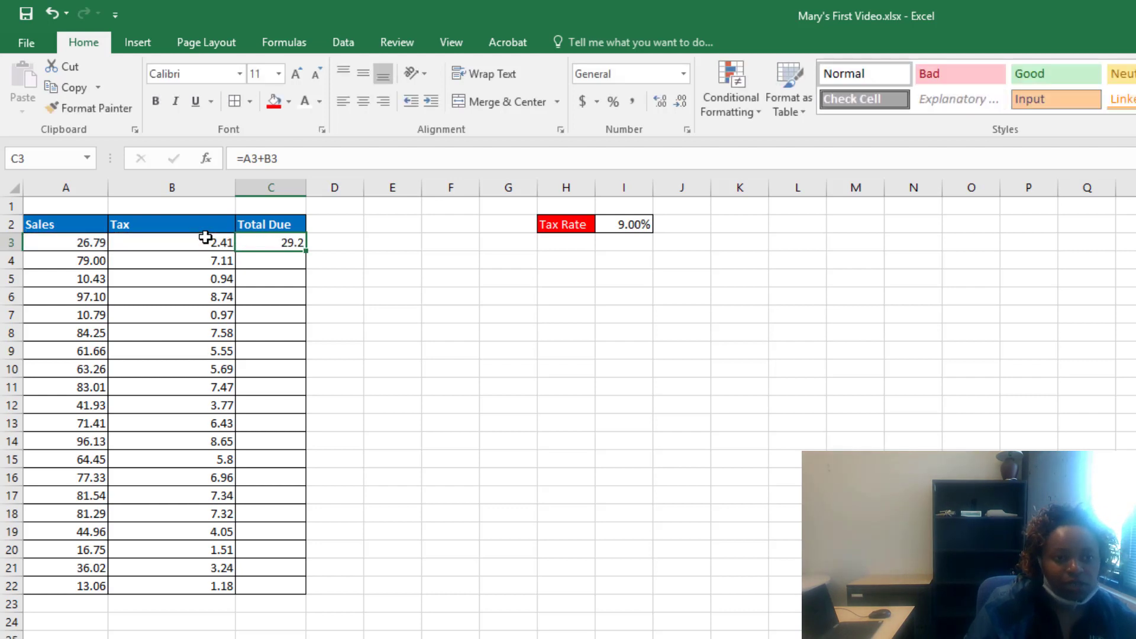
Step: AutoFill C3's =A3+B3 formula down to C22, ending with 14.24
{"action": "double_click", "coordinate": [305, 250]}
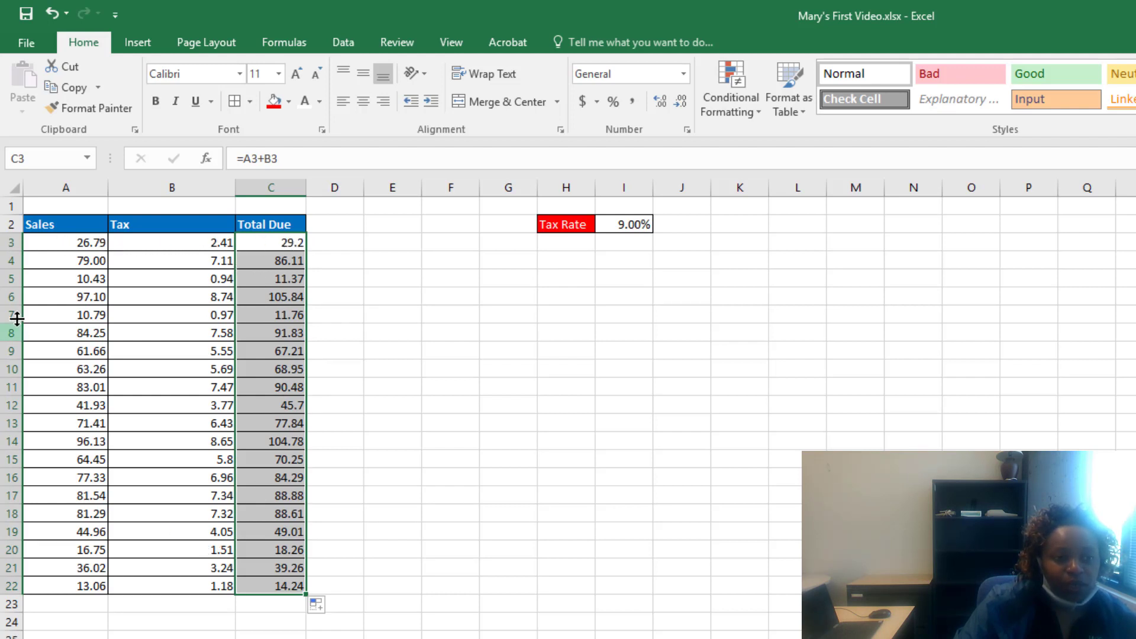
Step: Apply Currency format to A3:C22 so values show as dollars like $29.20
{"action": "left_click_drag", "start_coordinate": [57, 241], "coordinate": [276, 581]}
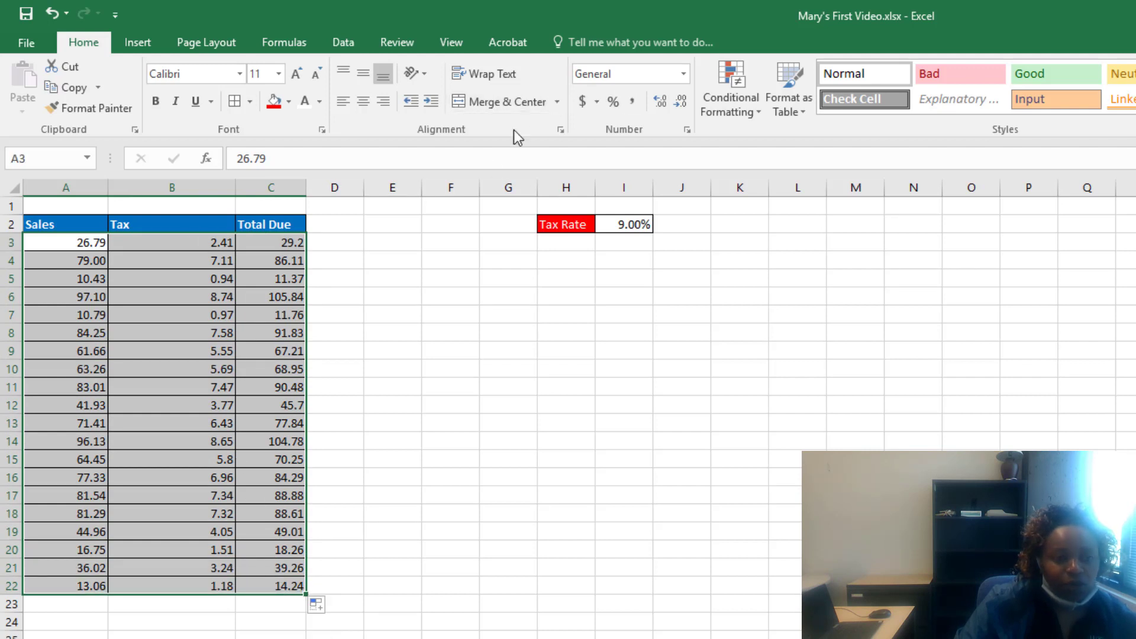
{"action": "left_click", "coordinate": [683, 74]}
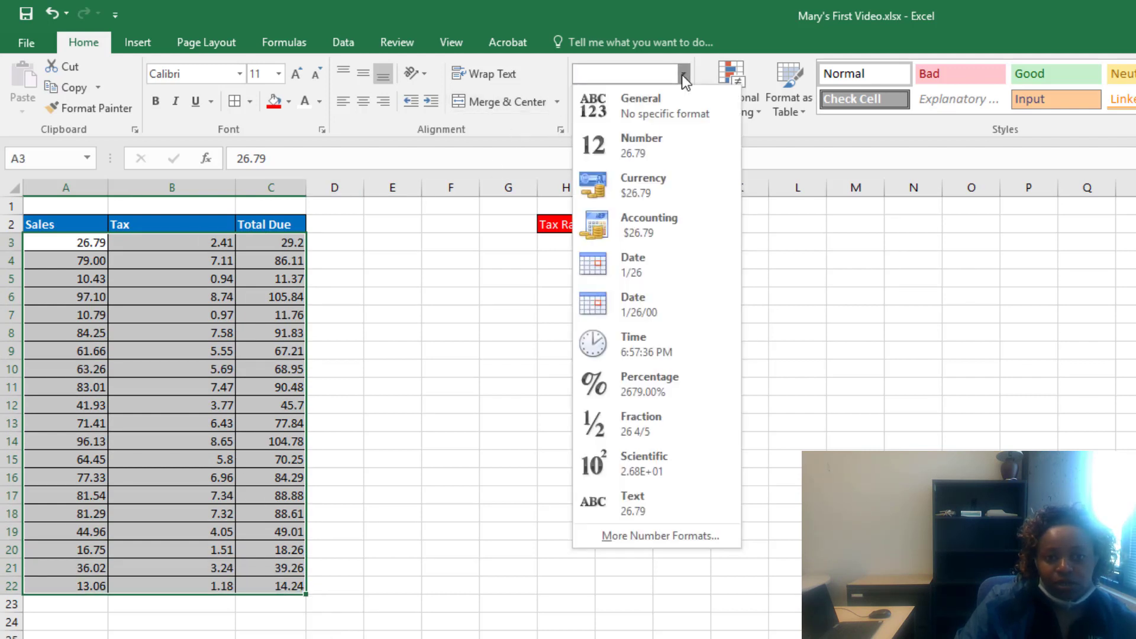
{"action": "left_click", "coordinate": [664, 193]}
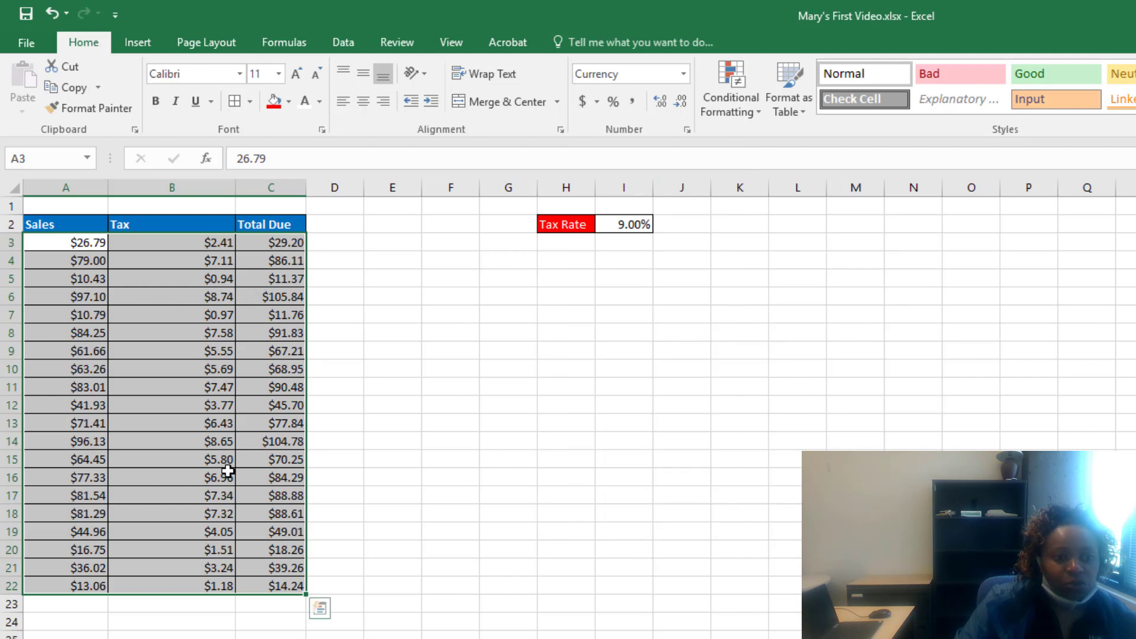
{"action": "left_click", "coordinate": [200, 606]}
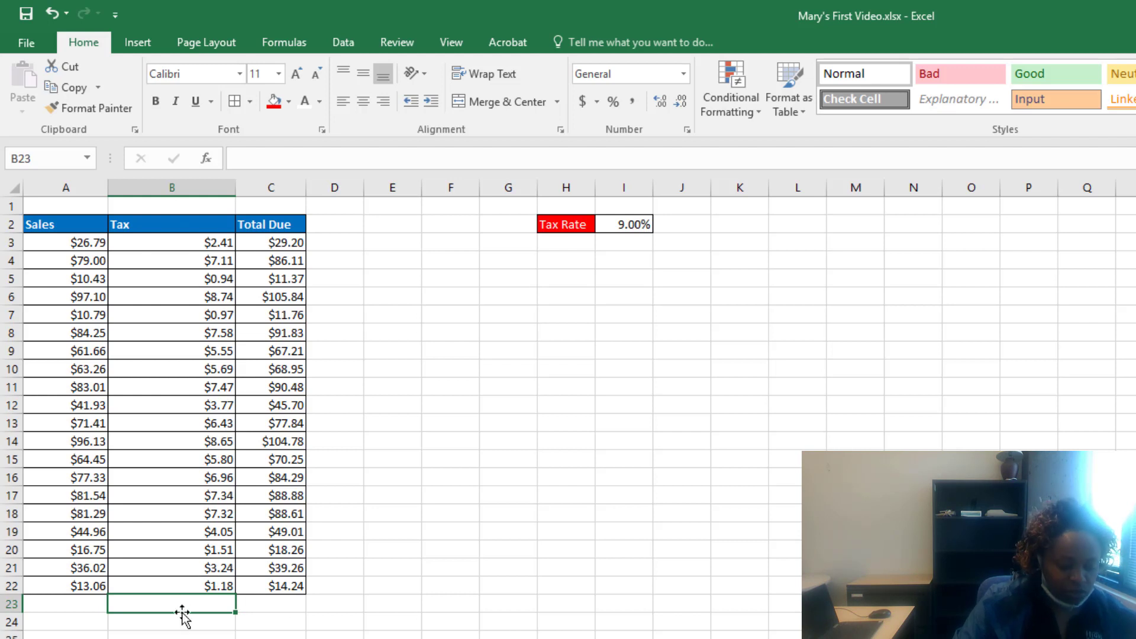
Step: Enter the label 'Total Amount Sold' in B23
{"action": "type", "text": "Total"}
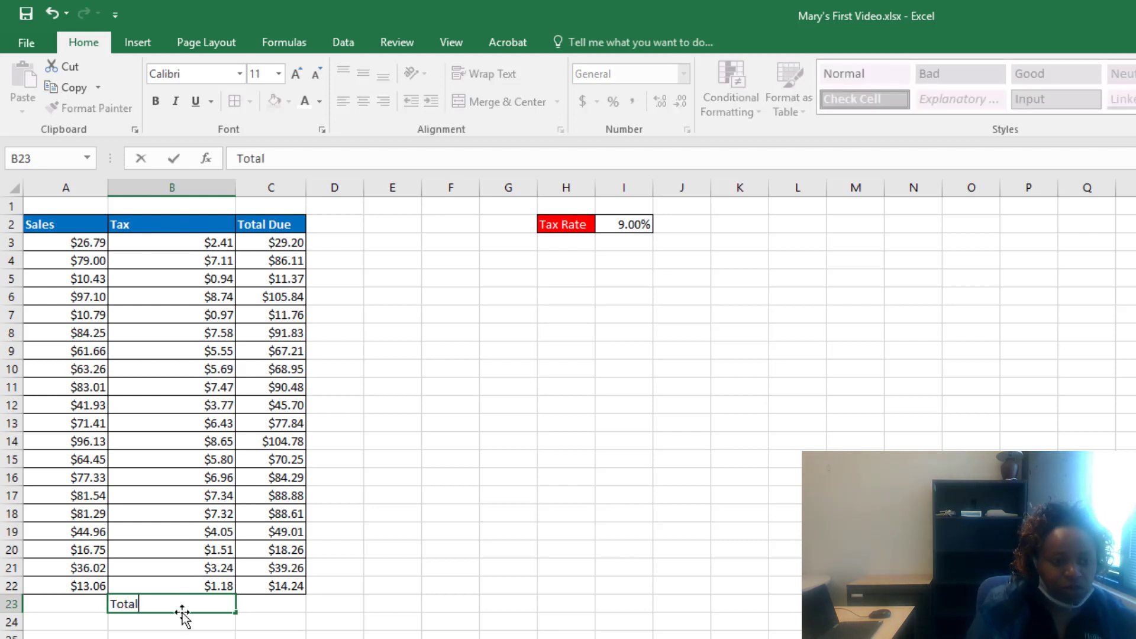
{"action": "type", "text": "Amount"}
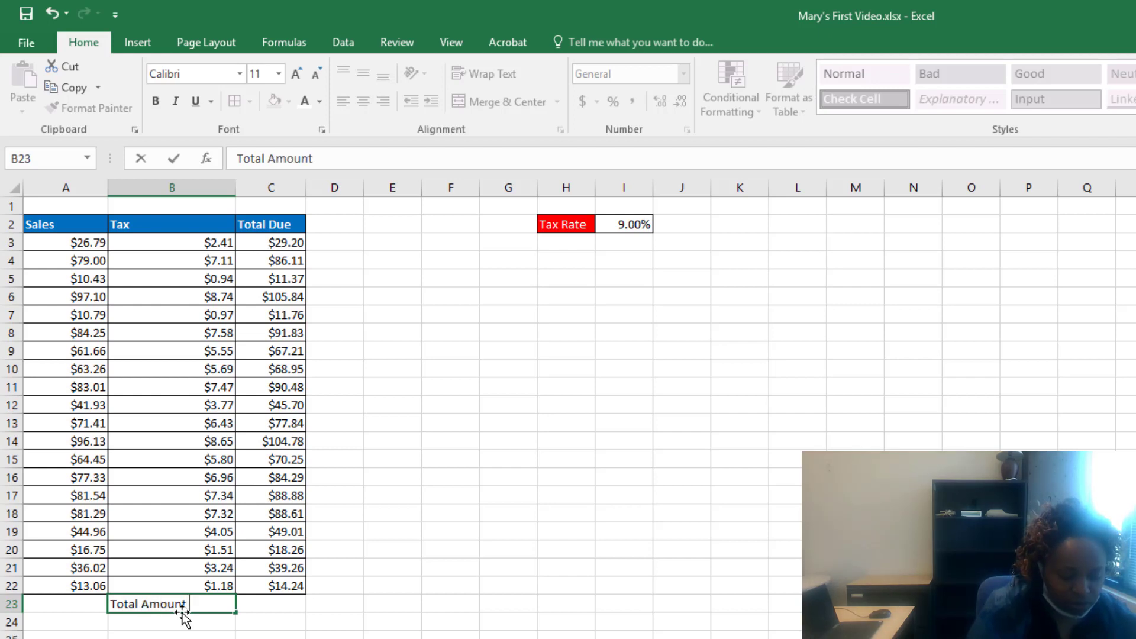
{"action": "type", "text": " Sold"}
{"action": "key", "text": "Tab"}
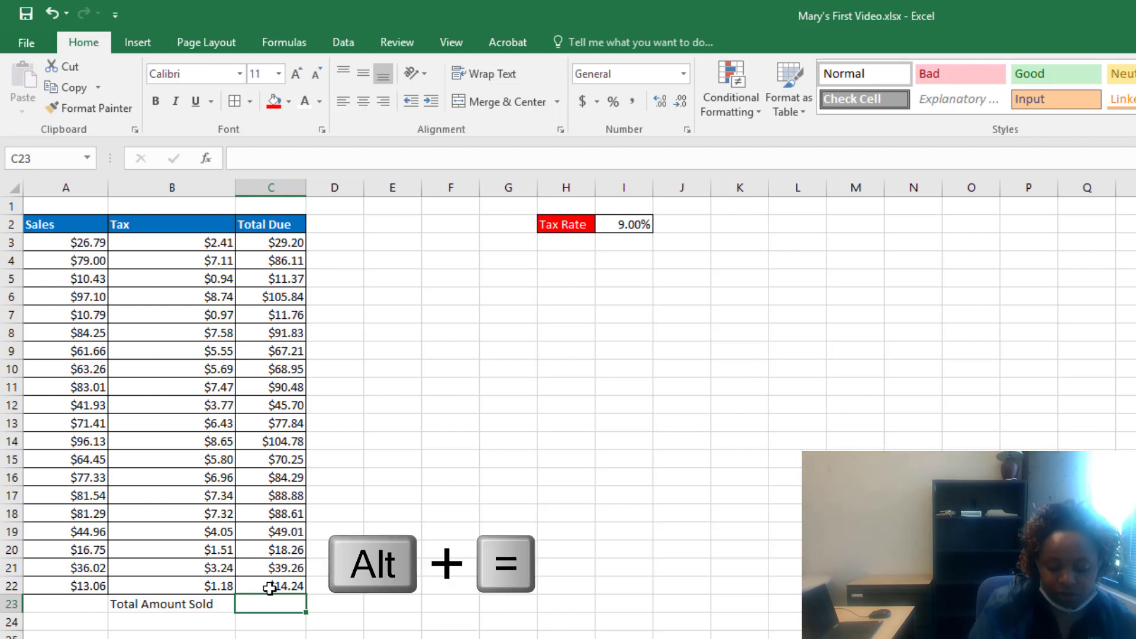
Step: AutoSum C3:C22 into C23 with =SUM(C3:C22), totalling $1,243.87
{"action": "key", "text": "alt+equal"}
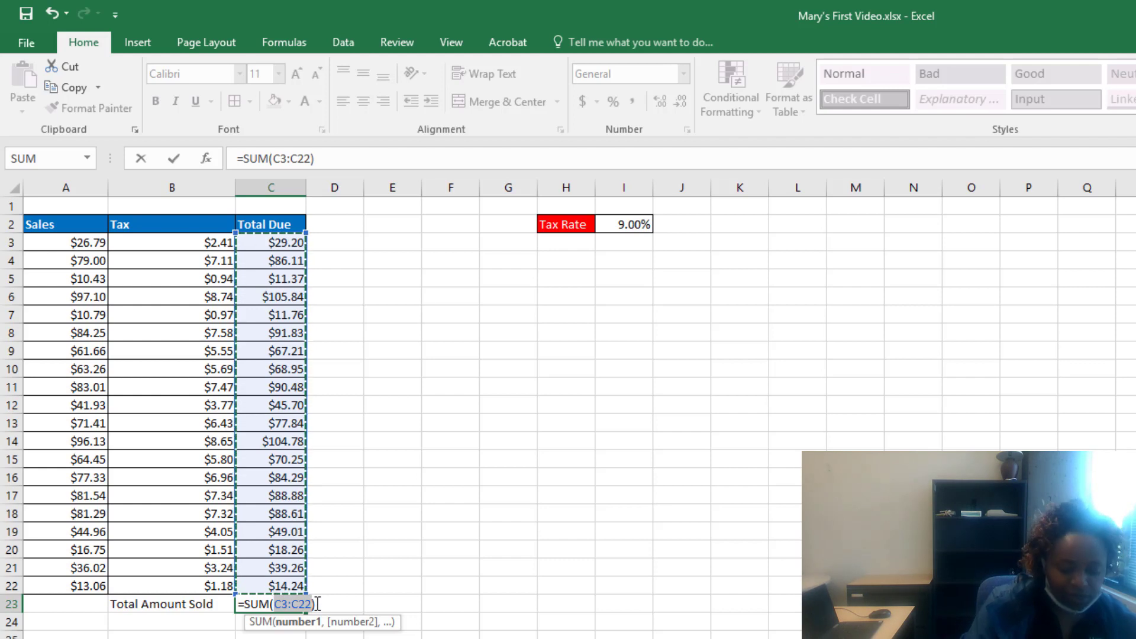
{"action": "key", "text": "ctrl+Return"}
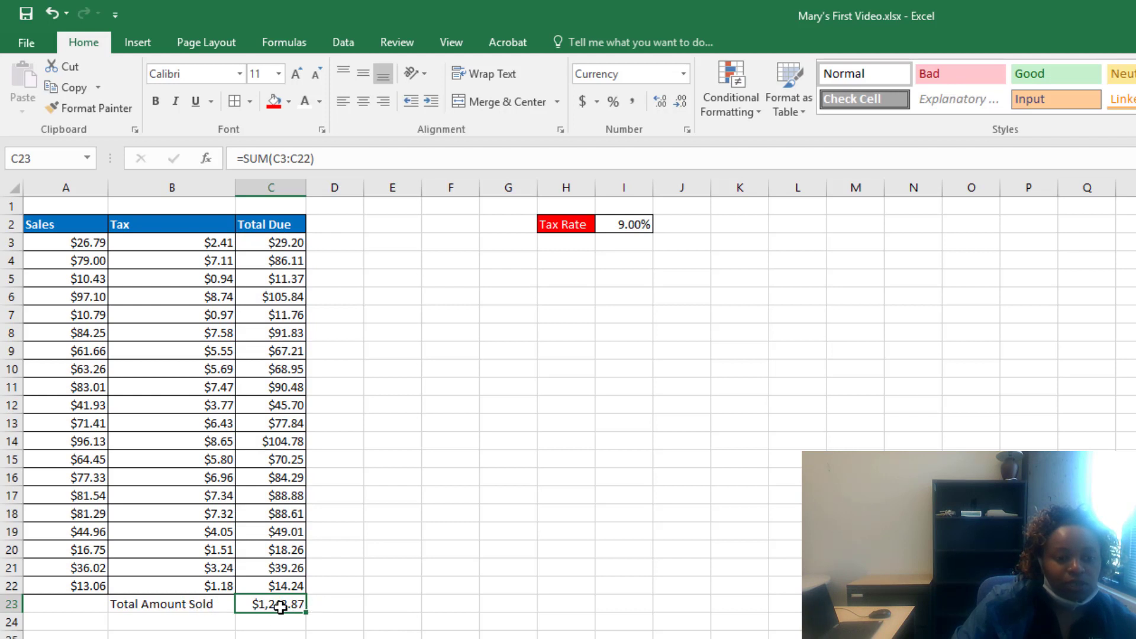
Step: Put a border around B23:C23 and make the Total Amount Sold label bold
{"action": "left_click_drag", "start_coordinate": [145, 605], "coordinate": [246, 605]}
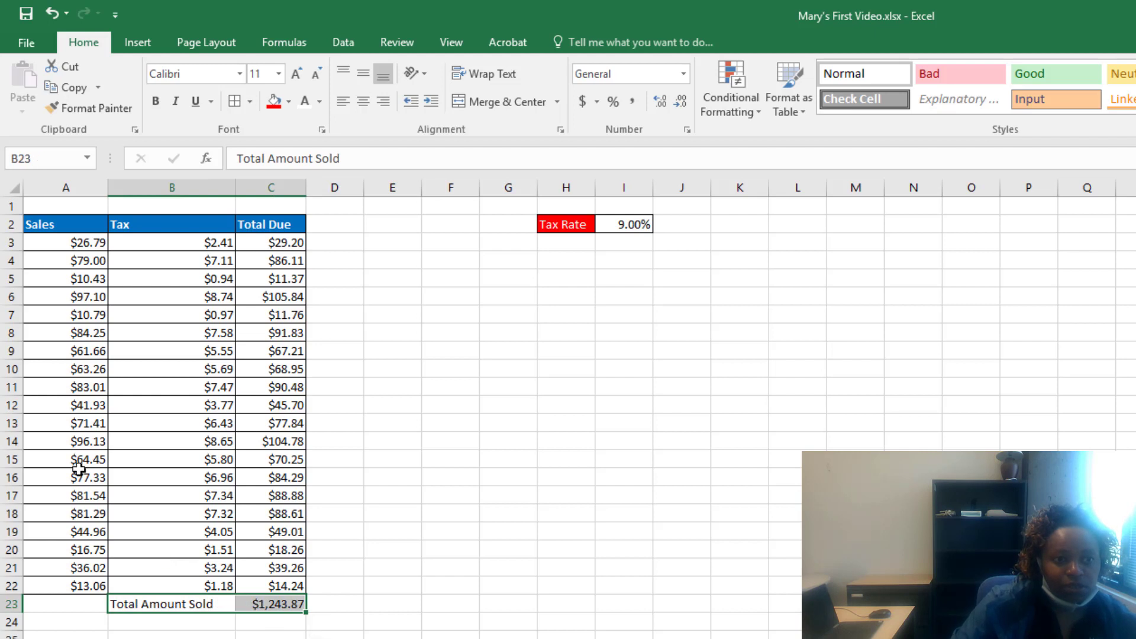
{"action": "left_click", "coordinate": [236, 105]}
{"action": "left_click", "coordinate": [185, 625]}
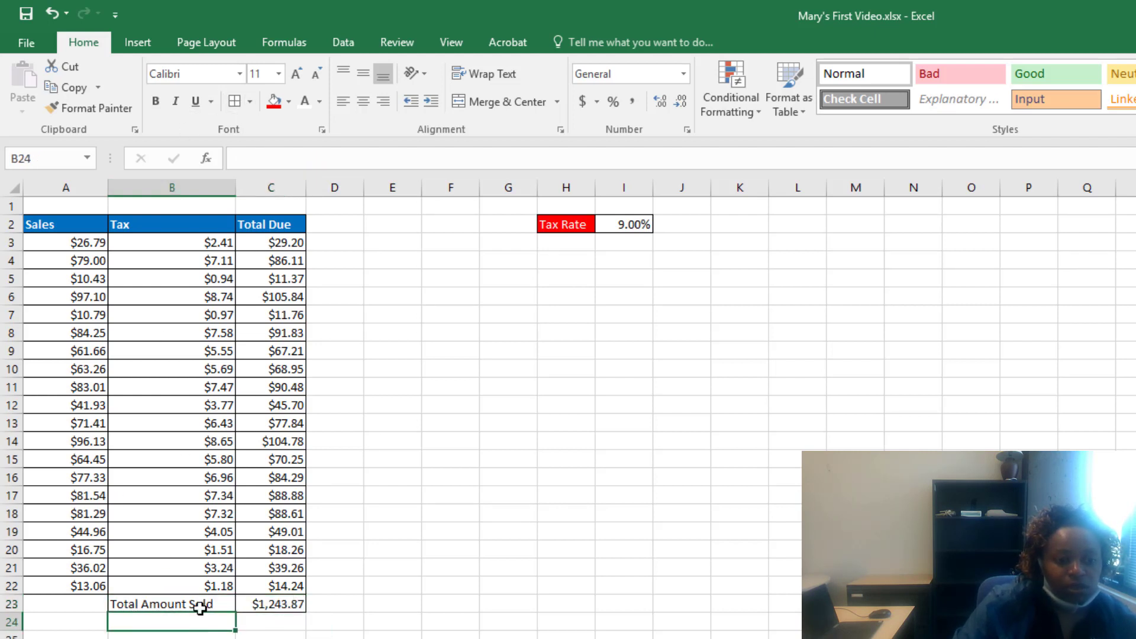
{"action": "left_click", "coordinate": [158, 603]}
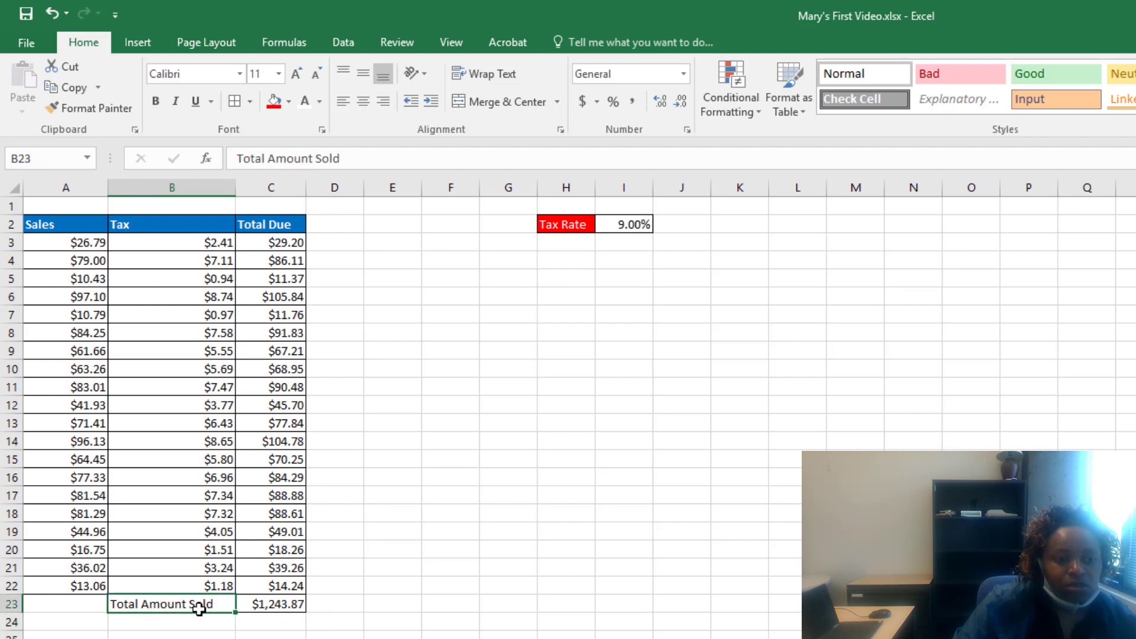
{"action": "left_click", "coordinate": [155, 100]}
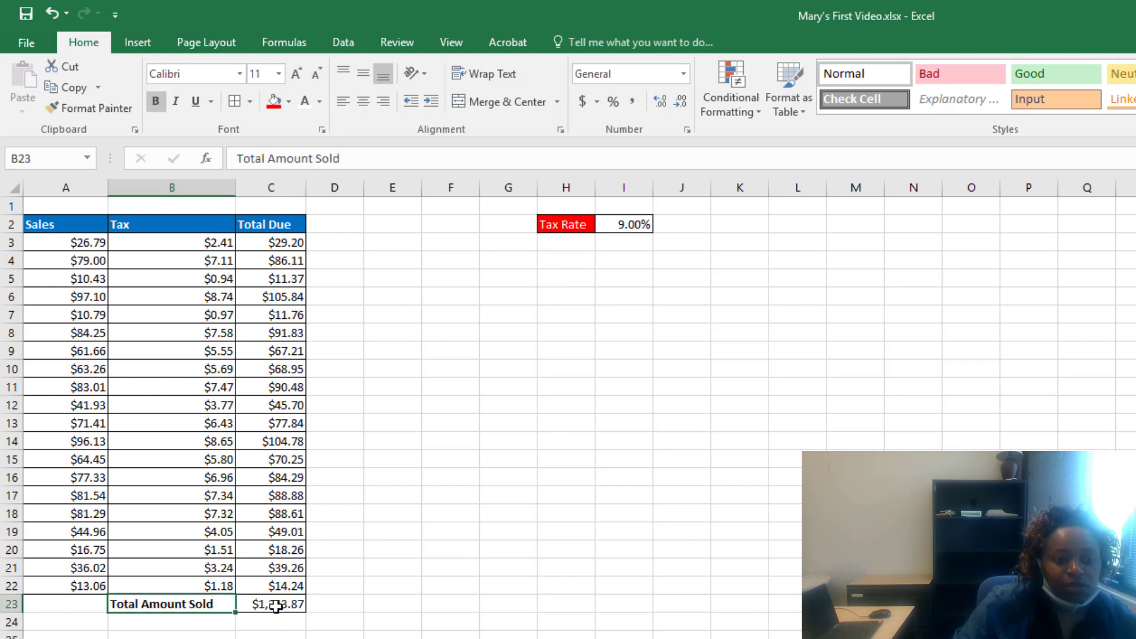
Step: Give the $1,243.87 total in C23 a bottom double border and bold formatting
{"action": "left_click", "coordinate": [276, 605]}
{"action": "left_click", "coordinate": [251, 105]}
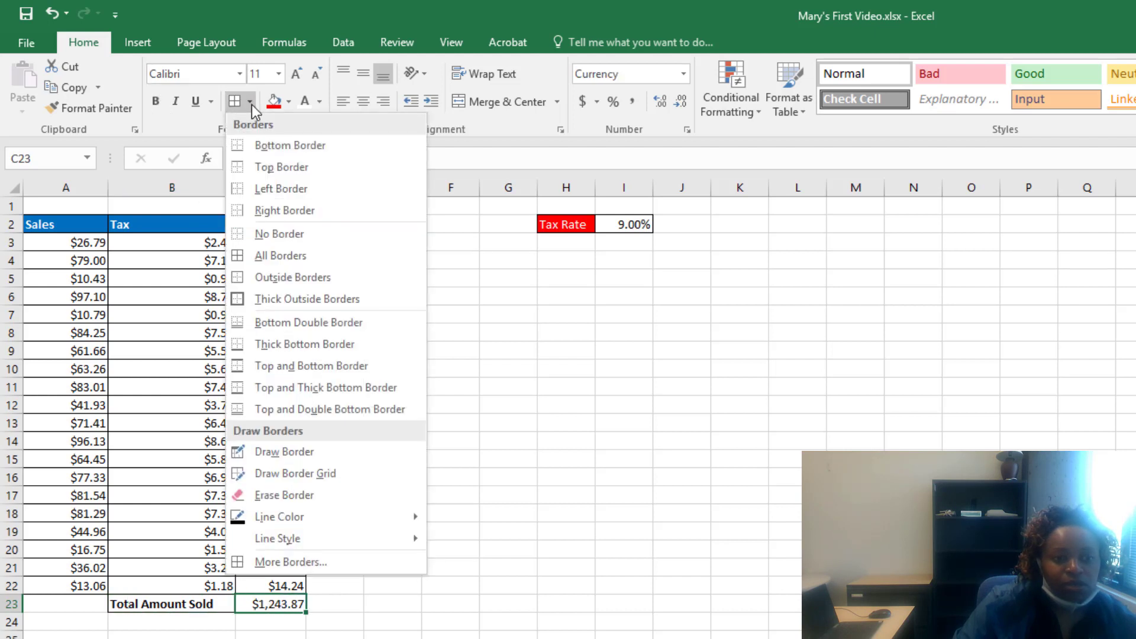
{"action": "left_click", "coordinate": [290, 324]}
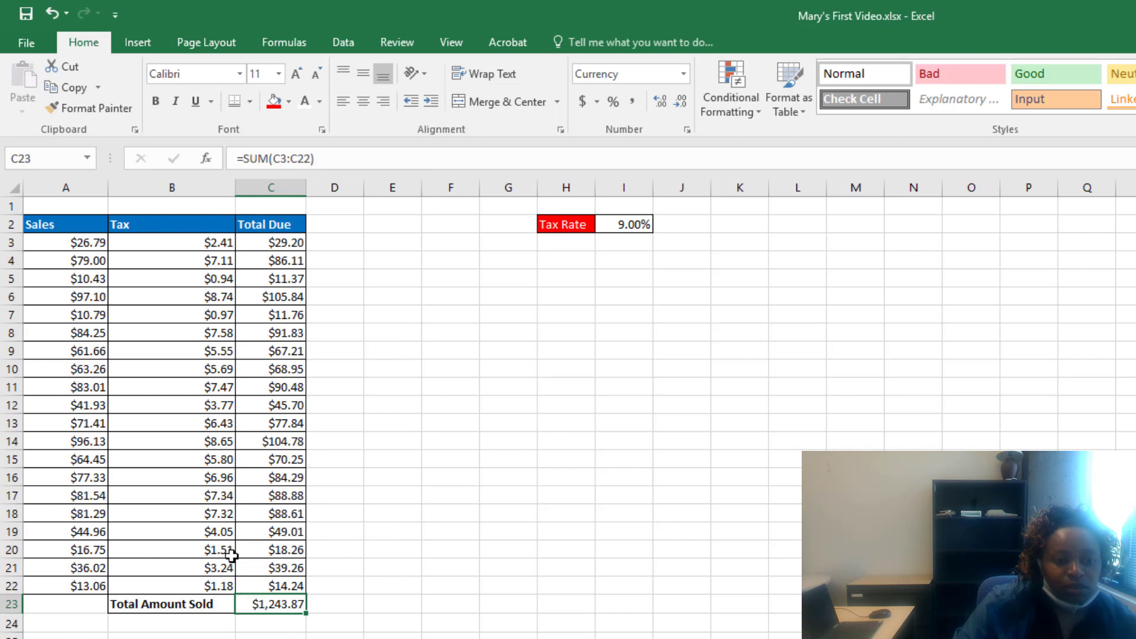
{"action": "left_click", "coordinate": [158, 105]}
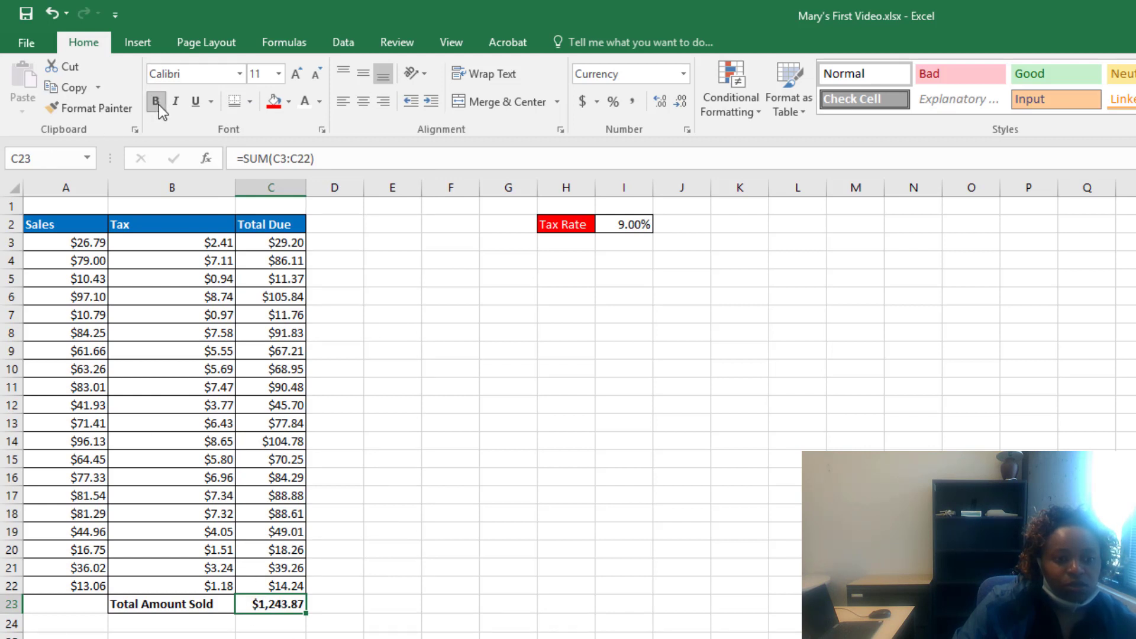
{"action": "left_click", "coordinate": [278, 634]}
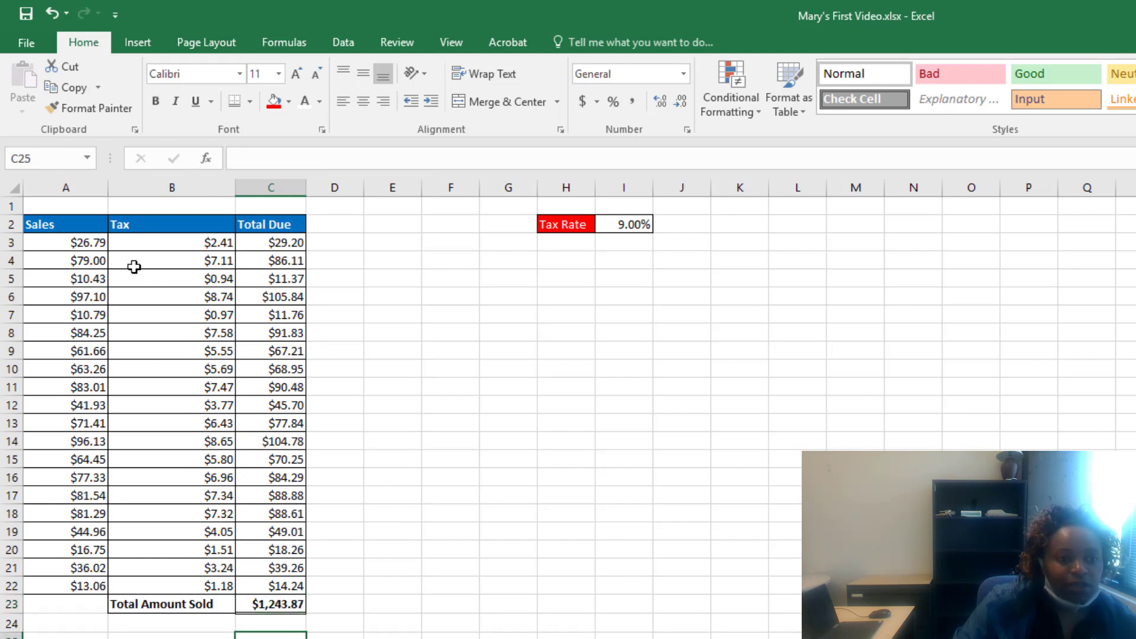